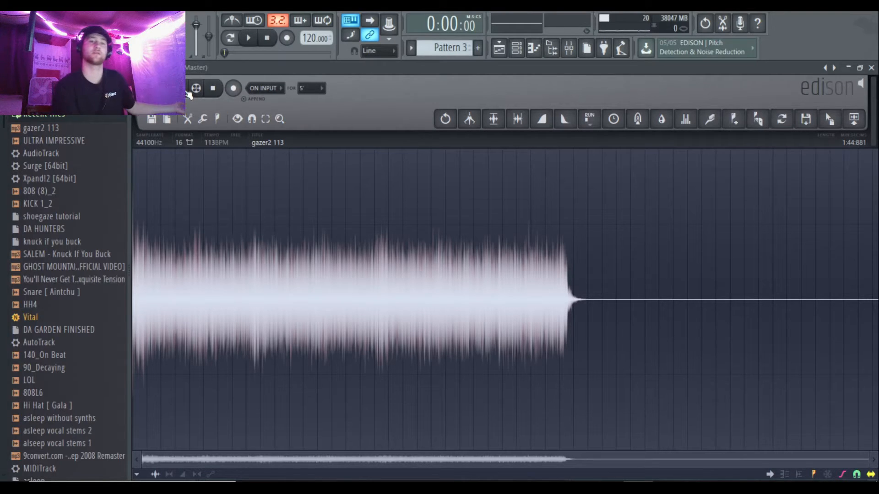
Step: Play the gazer2 113 sample in Edison, and listen to its soloed track in the playlist
{"action": "left_click", "coordinate": [188, 93]}
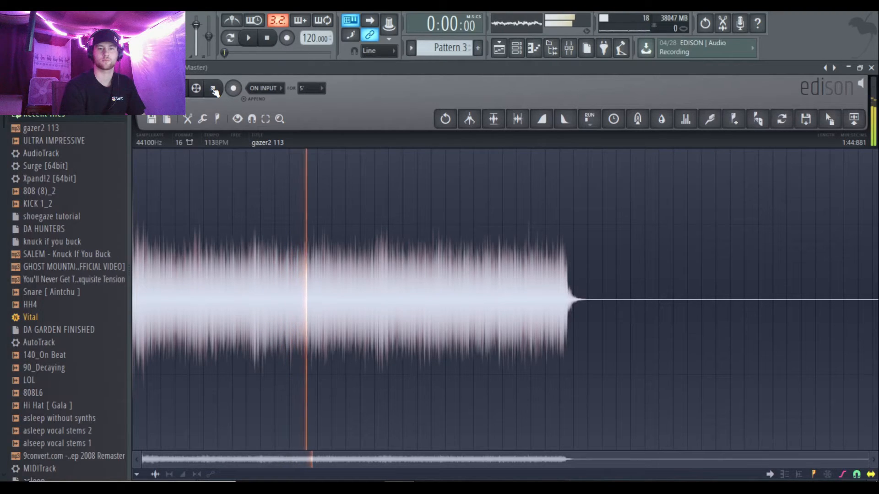
{"action": "left_click", "coordinate": [213, 90]}
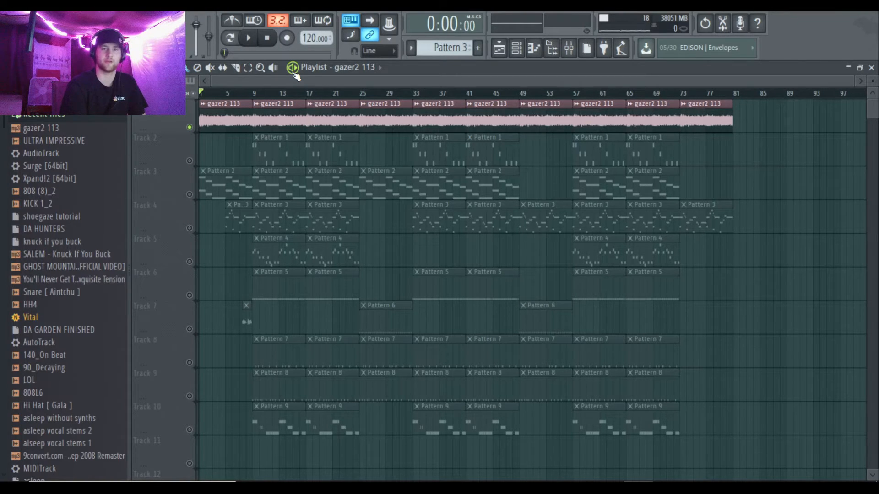
{"action": "key", "text": "space"}
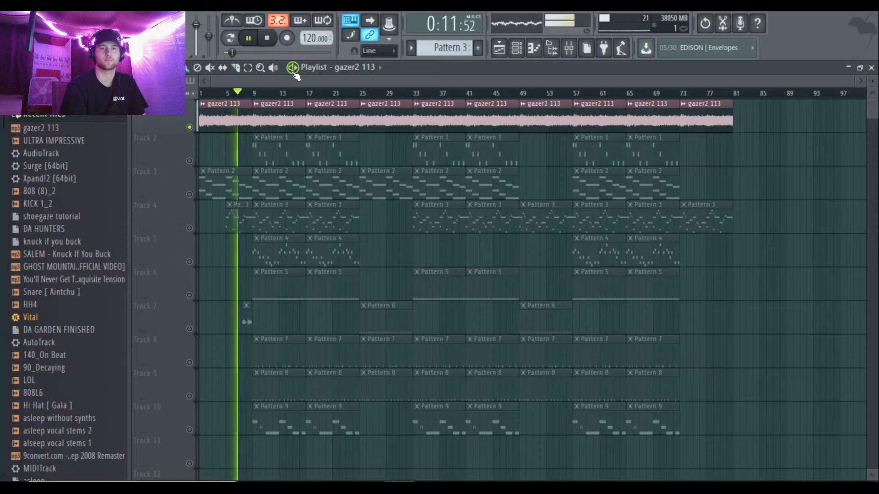
{"action": "left_click", "coordinate": [267, 38]}
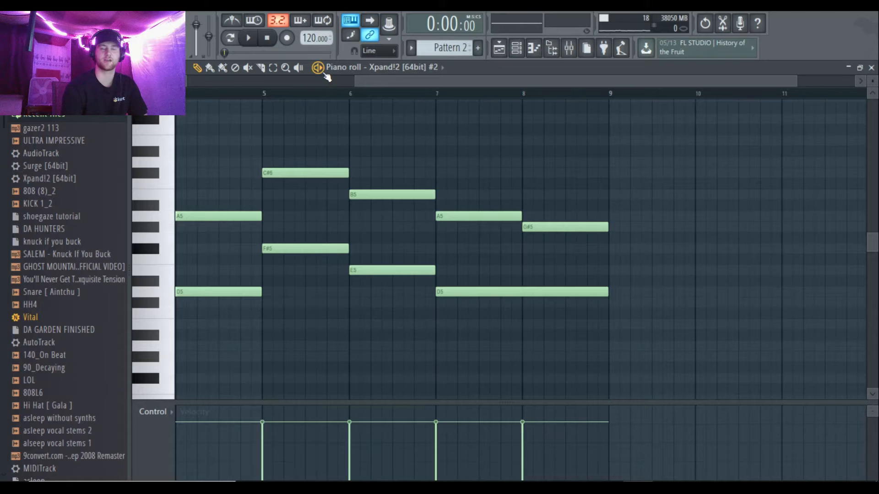
Step: Play Pattern 2 of Xpand!2 #2 in the piano roll and view all eight bars of its notes
{"action": "key", "text": "space"}
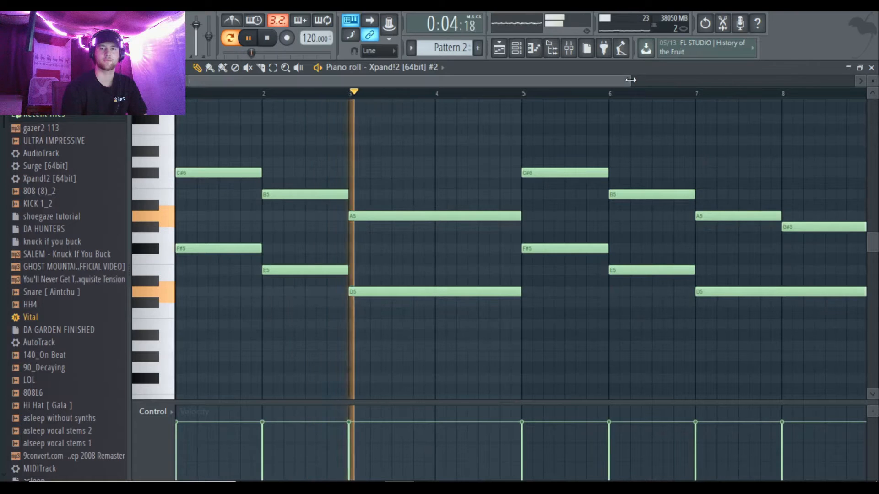
{"action": "scroll", "coordinate": [764, 144], "scroll_direction": "down", "scroll_amount": 5}
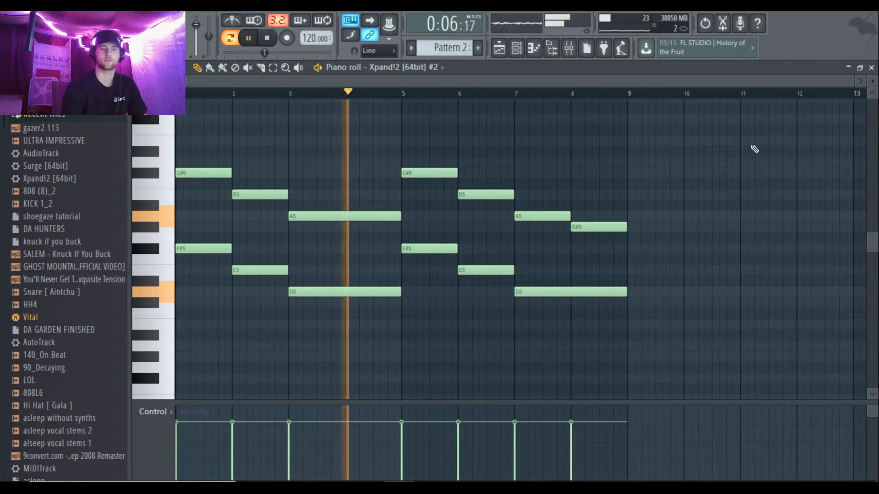
{"action": "scroll", "coordinate": [636, 188], "scroll_direction": "up", "scroll_amount": 1}
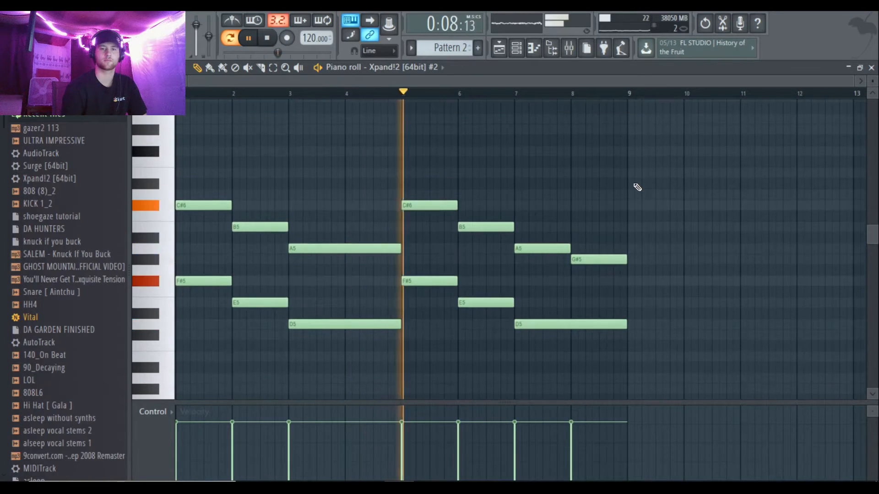
{"action": "left_click", "coordinate": [270, 40]}
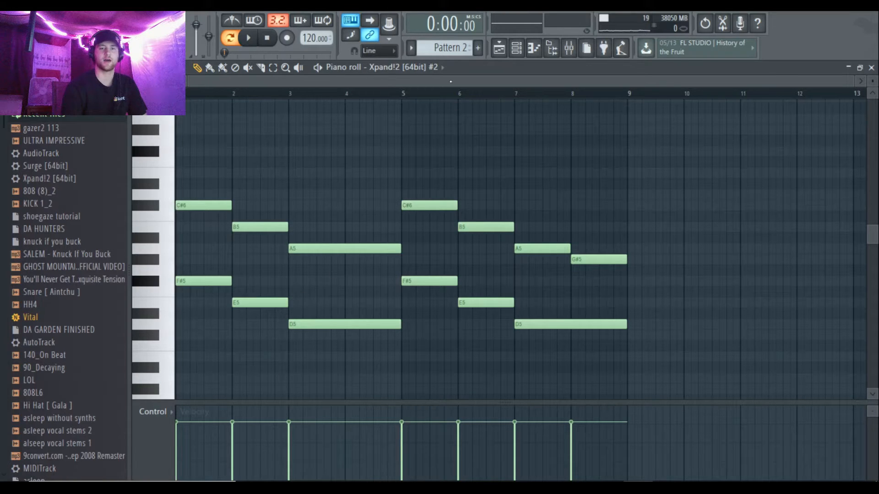
Step: Open Pattern 1 from the playlist and play its Xpand!2 notes in the piano roll
{"action": "left_click", "coordinate": [496, 55]}
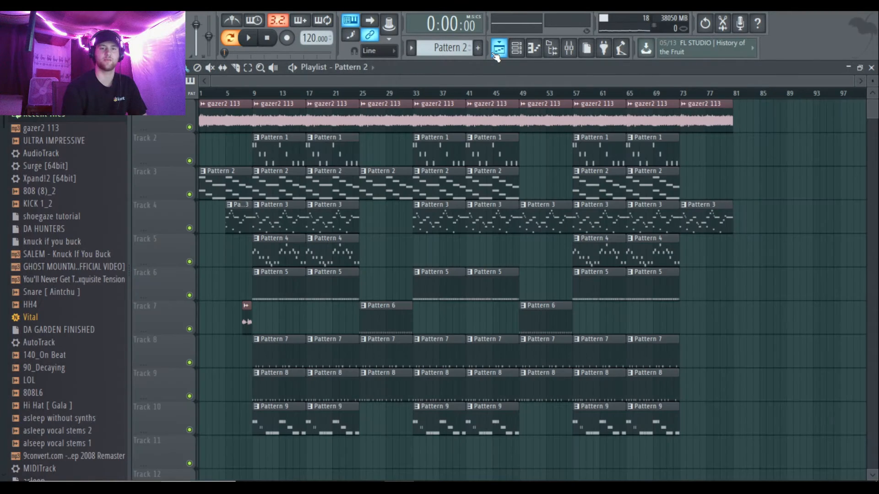
{"action": "double_click", "coordinate": [271, 155]}
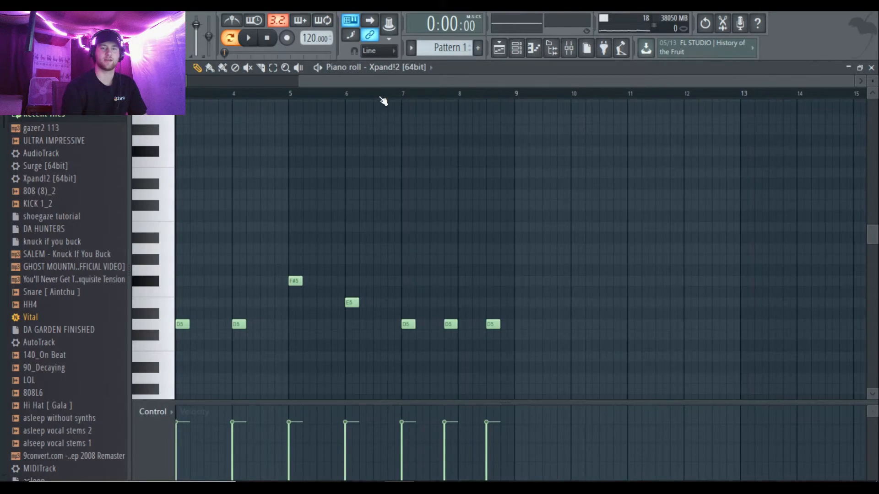
{"action": "scroll", "coordinate": [317, 175], "scroll_direction": "down", "scroll_amount": 5}
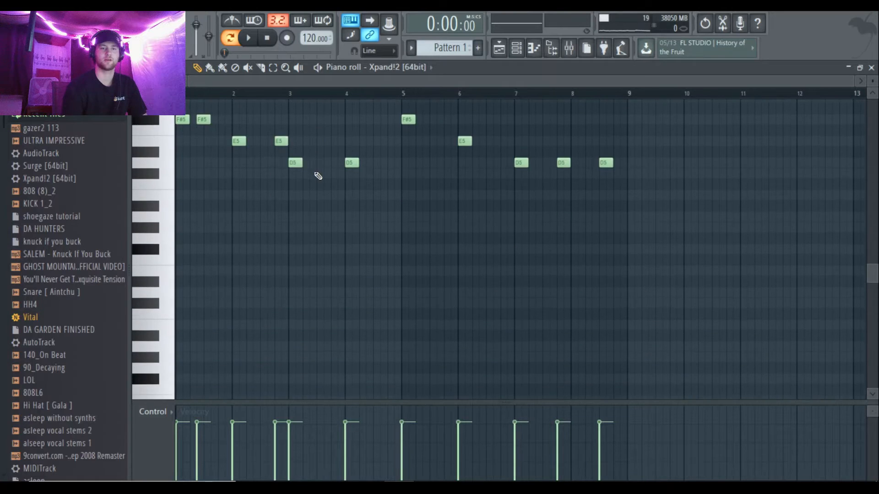
{"action": "scroll", "coordinate": [355, 115], "scroll_direction": "up", "scroll_amount": 3}
{"action": "key", "text": "space"}
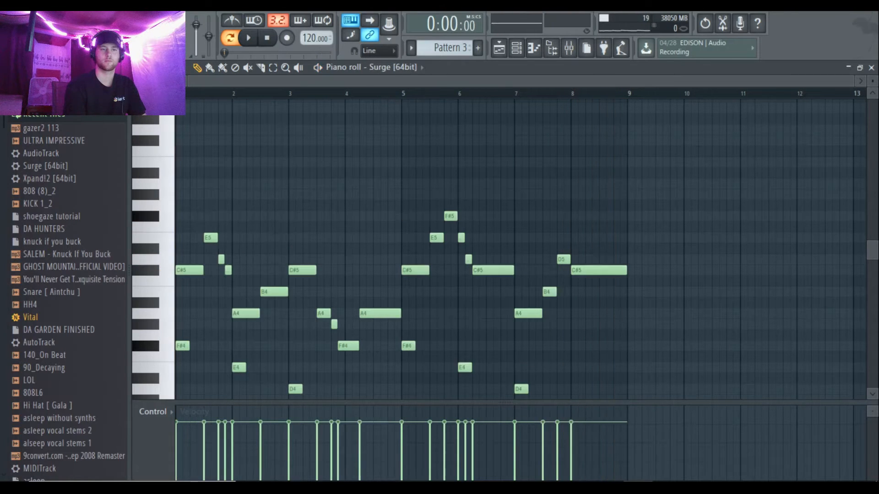
Step: Play the Surge melodies of Pattern 3 and Pattern 4 in the piano roll
{"action": "scroll", "coordinate": [281, 222], "scroll_direction": "down", "scroll_amount": 1}
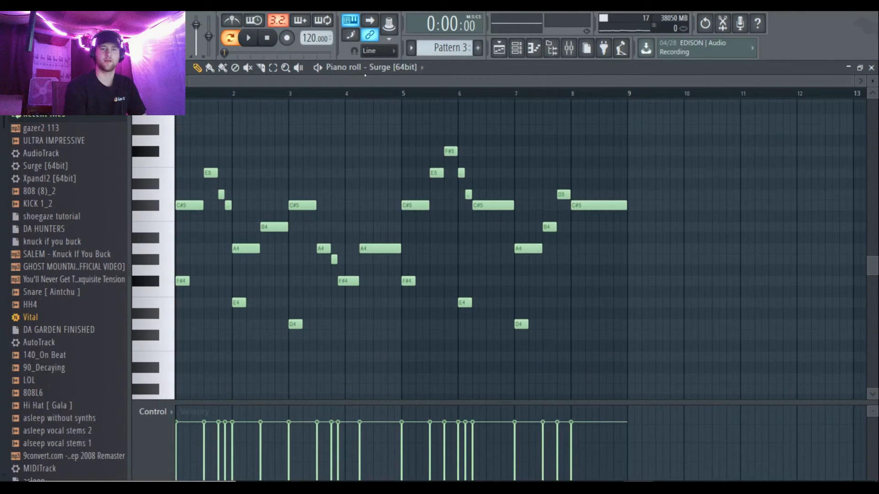
{"action": "key", "text": "space"}
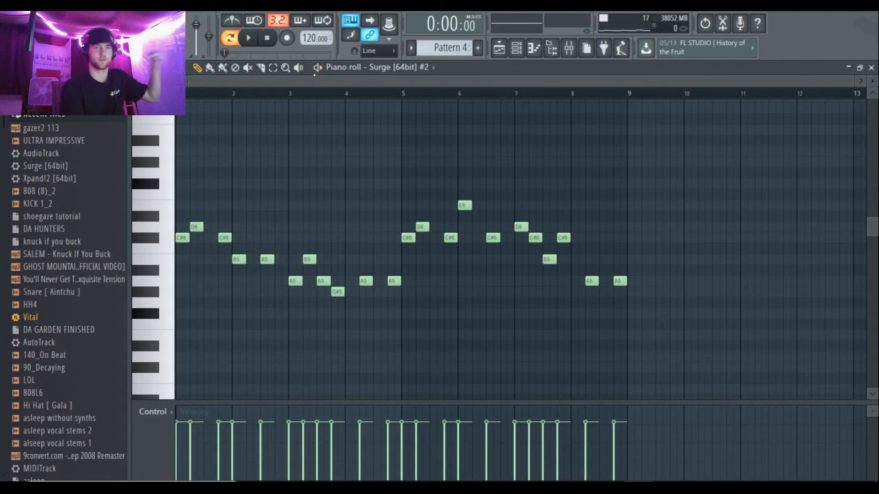
{"action": "key", "text": "space"}
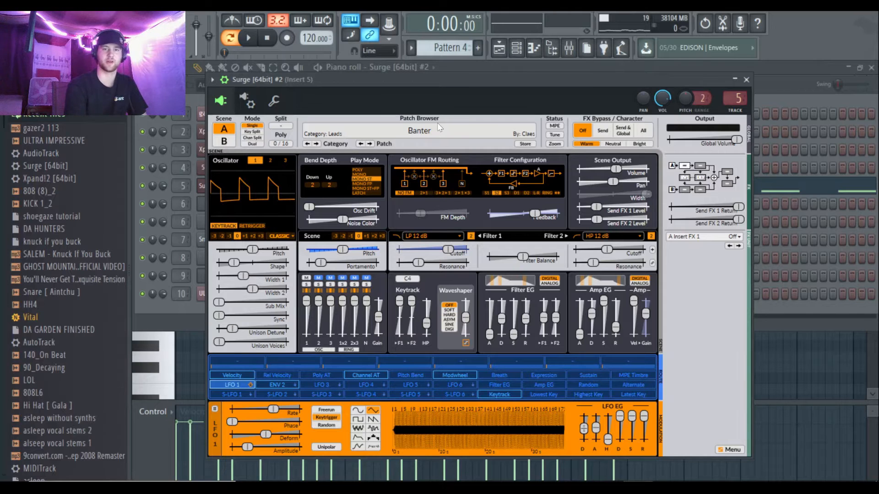
Step: Inspect the Surge patches on channels 5 and 4, and close the plugin window to show the channel rack
{"action": "left_click_drag", "start_coordinate": [438, 80], "coordinate": [512, 117]}
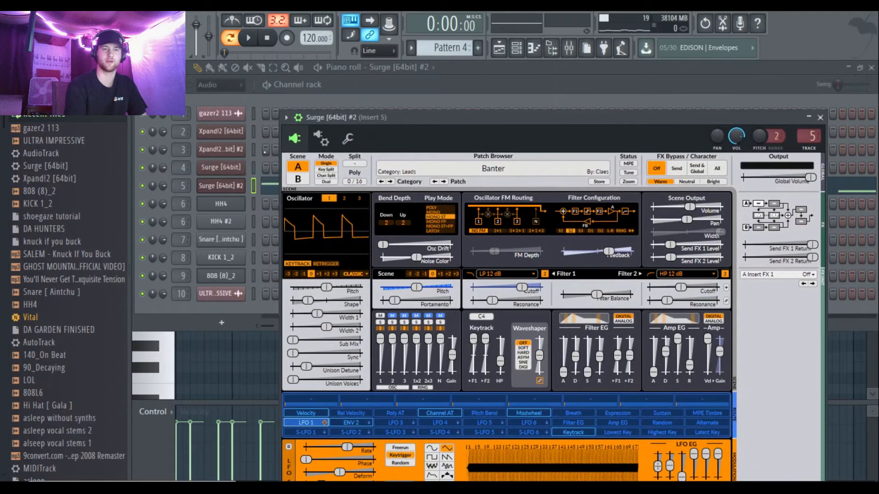
{"action": "left_click", "coordinate": [221, 167]}
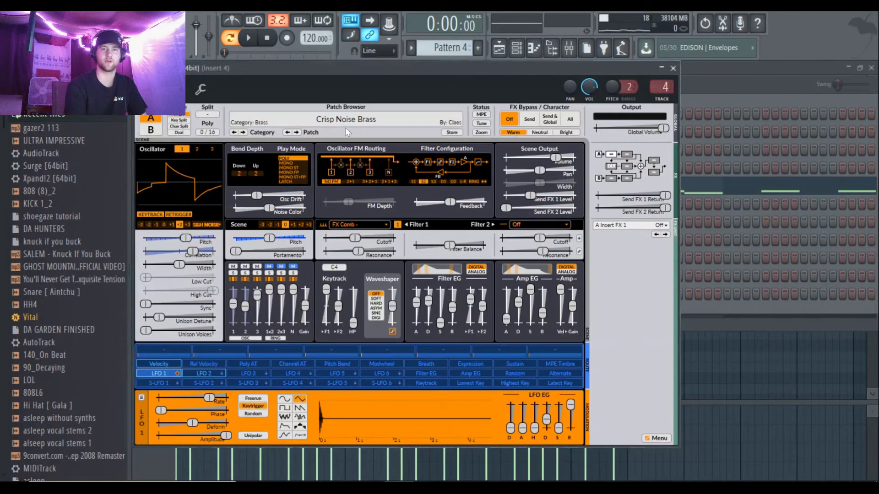
{"action": "left_click", "coordinate": [719, 89]}
{"action": "left_click", "coordinate": [673, 68]}
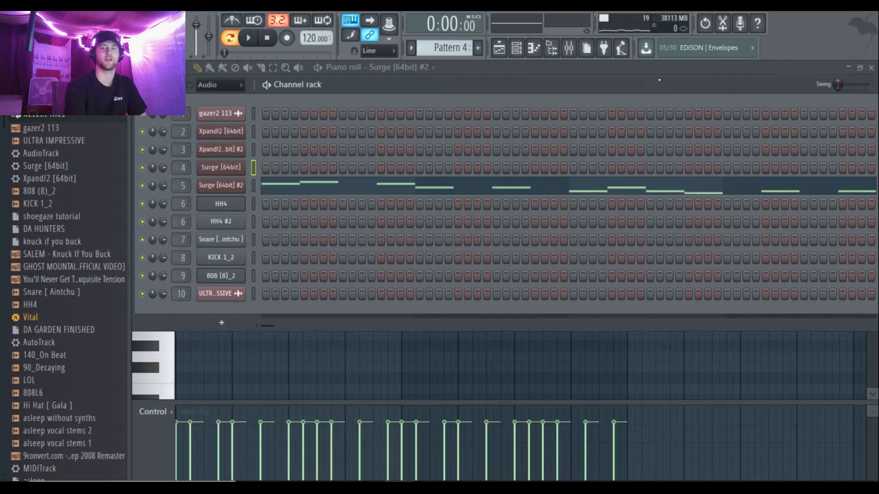
{"action": "left_click_drag", "start_coordinate": [658, 87], "coordinate": [660, 72]}
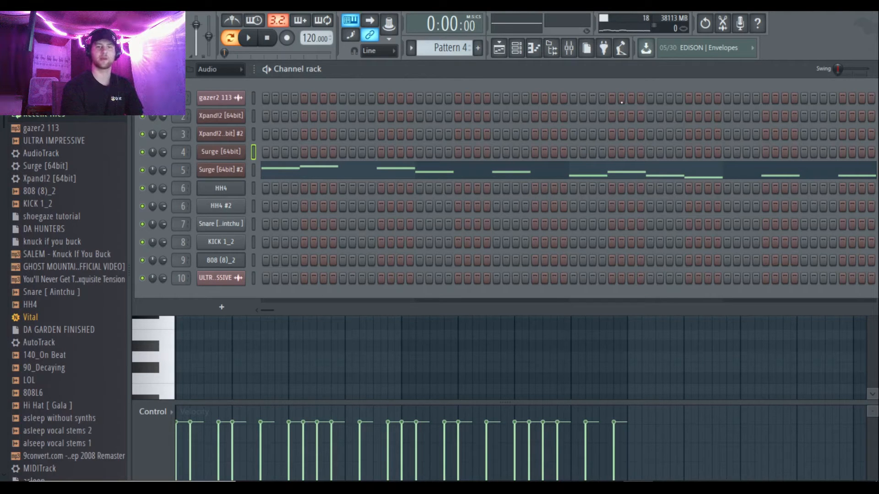
Step: Return to the playlist and play the HH4 hi-hat notes of Pattern 5 and Pattern 6 in the piano roll
{"action": "left_click", "coordinate": [499, 48]}
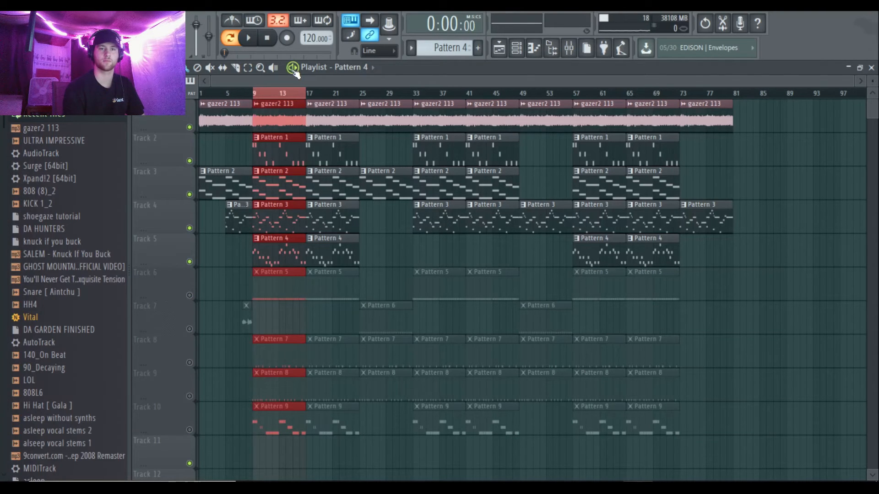
{"action": "left_click", "coordinate": [293, 69]}
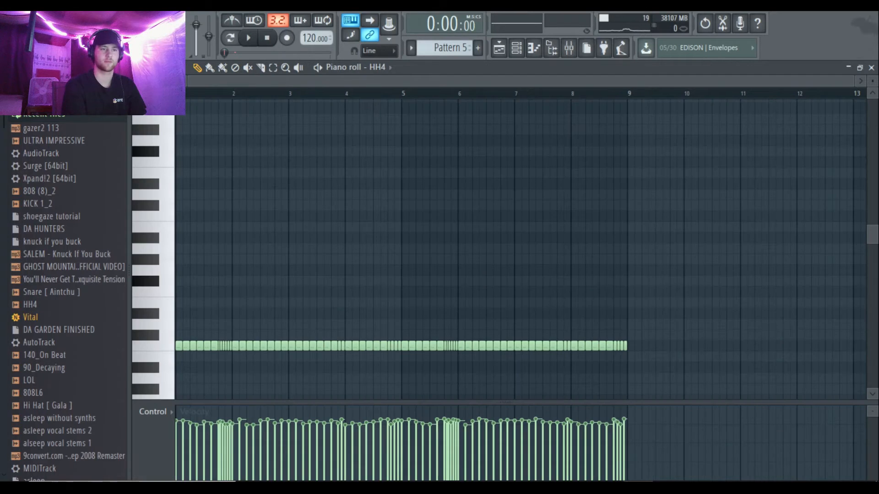
{"action": "scroll", "coordinate": [261, 271], "scroll_direction": "down", "scroll_amount": 2}
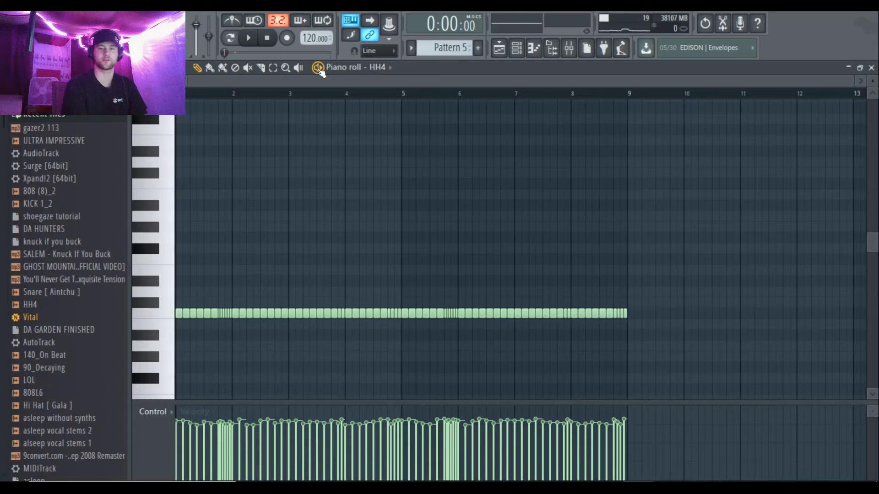
{"action": "key", "text": "space"}
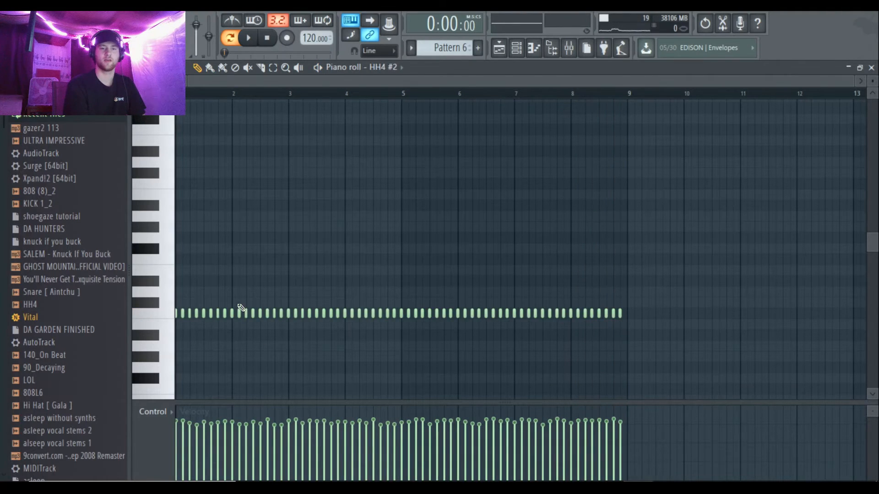
{"action": "scroll", "coordinate": [288, 192], "scroll_direction": "down", "scroll_amount": 2}
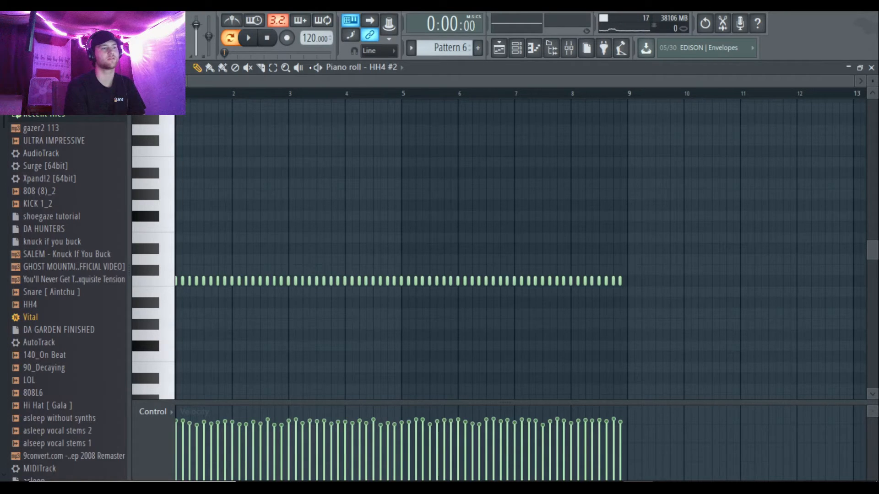
{"action": "key", "text": "space"}
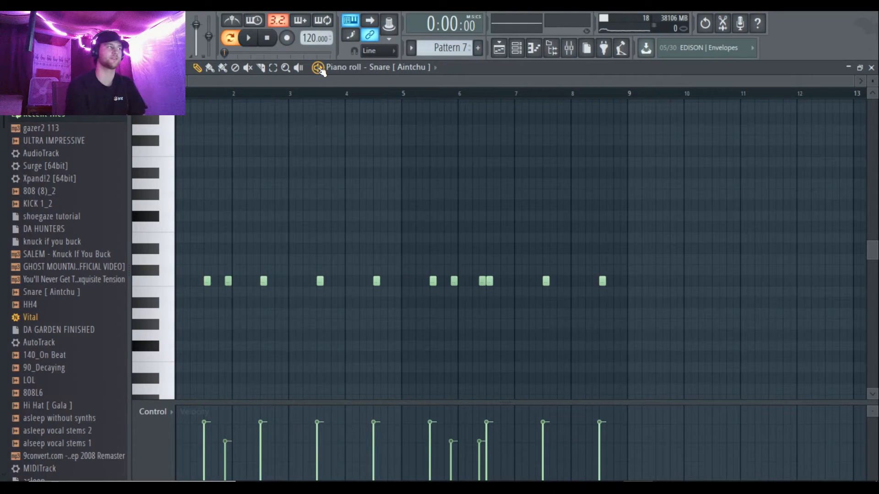
Step: Play the snare, kick and 808 parts of Patterns 7, 8 and 9 in the piano roll
{"action": "key", "text": "space"}
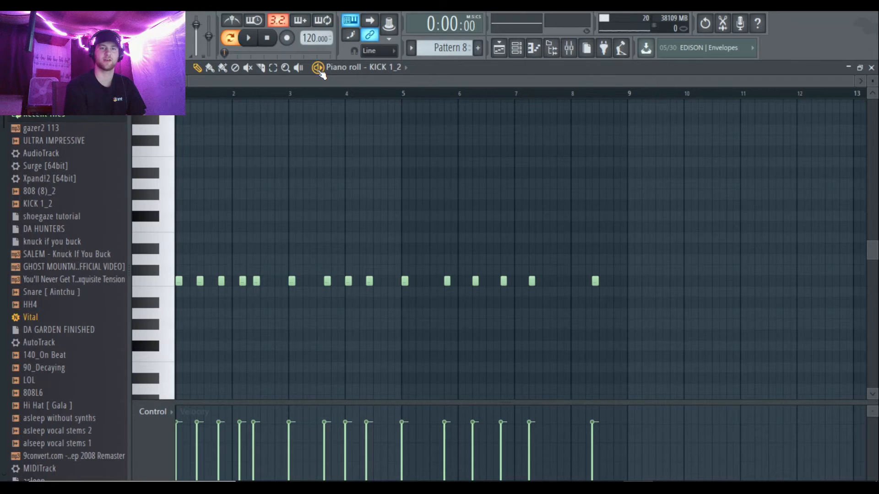
{"action": "key", "text": "space"}
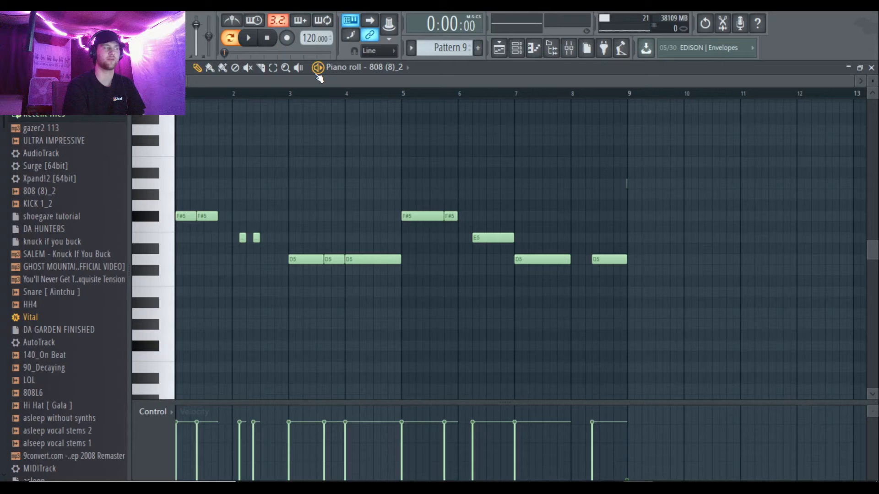
{"action": "key", "text": "space"}
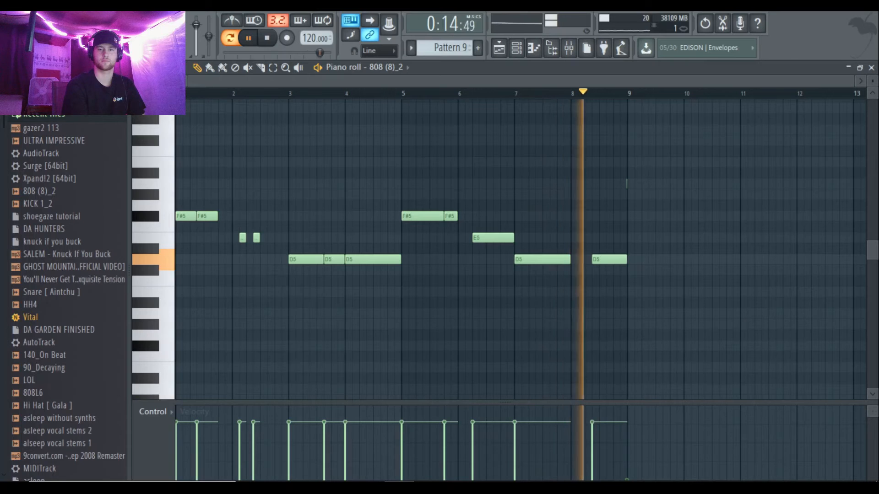
{"action": "key", "text": "space"}
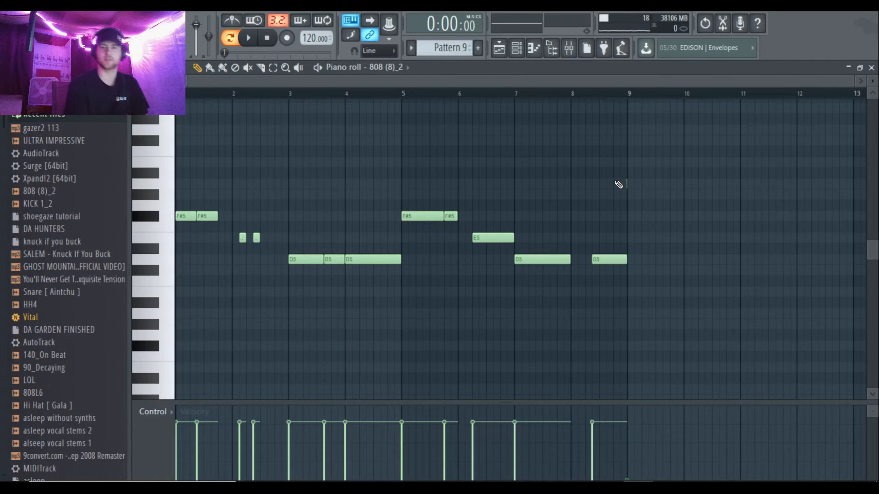
{"action": "left_click", "coordinate": [163, 67]}
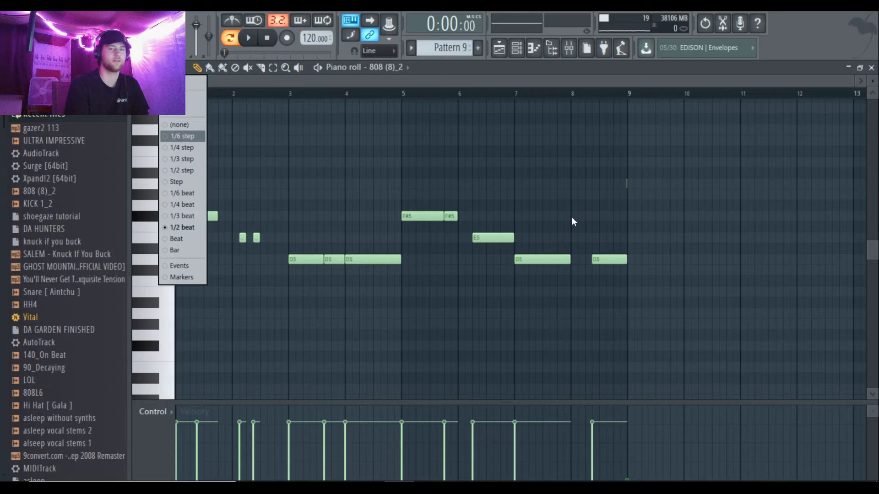
{"action": "left_click", "coordinate": [610, 204]}
{"action": "right_click", "coordinate": [620, 205]}
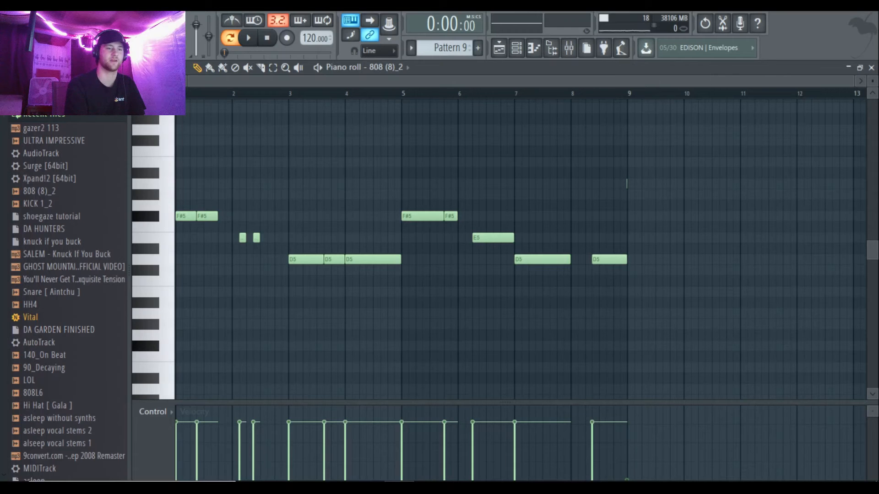
Step: Play bars 9 to 16 of the playlist with only the hi-hat, snare, kick and 808 tracks audible
{"action": "key", "text": "F5"}
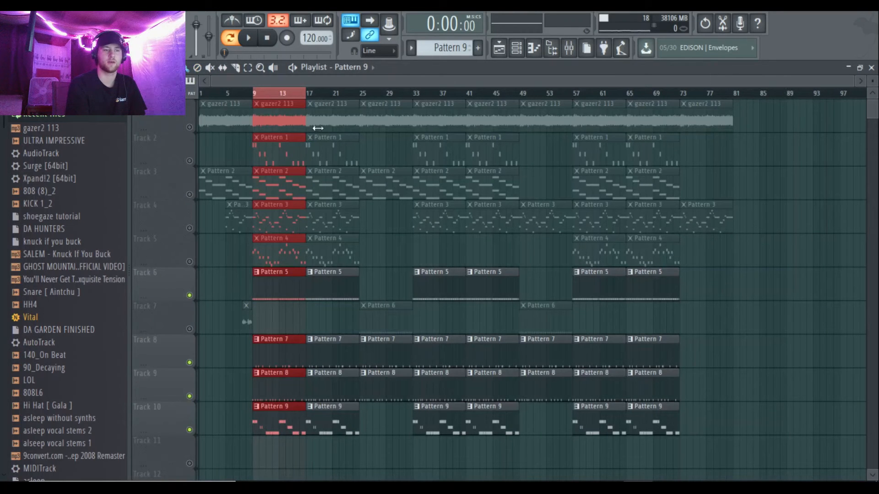
{"action": "key", "text": "space"}
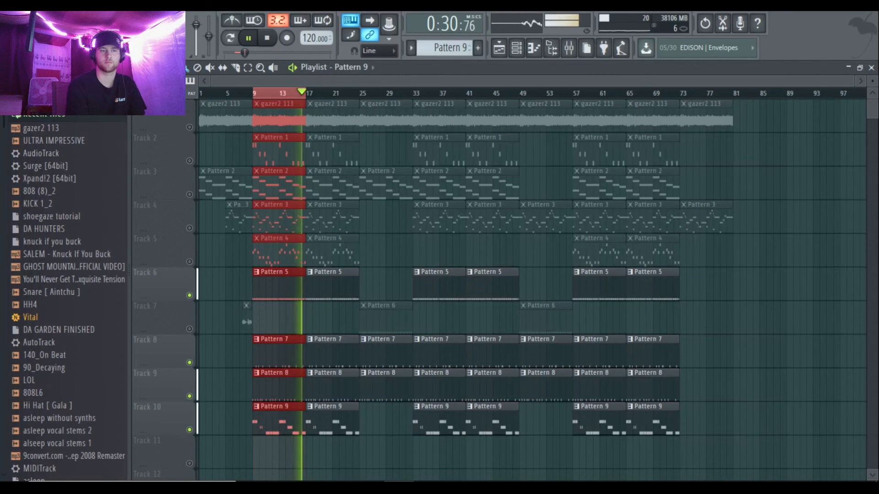
{"action": "key", "text": "space"}
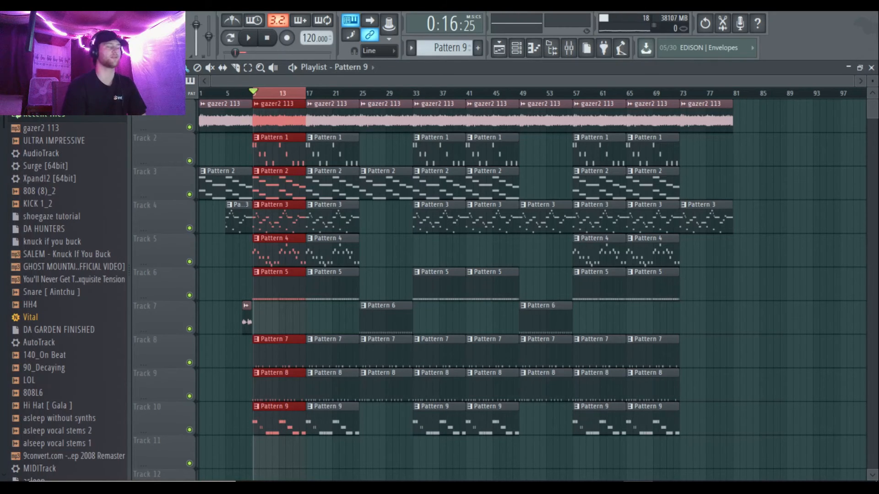
Step: Play the selected section from bar 9 with all tracks enabled, and open the mixer
{"action": "key", "text": "space"}
{"action": "key", "text": "F9"}
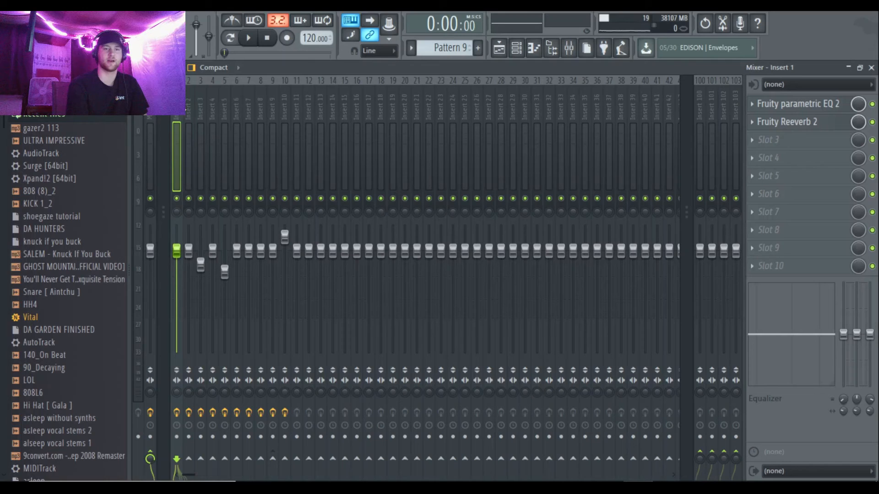
Step: Look through the effect chains of mixer inserts 3, 4 and 5
{"action": "left_click", "coordinate": [196, 109]}
{"action": "left_click", "coordinate": [200, 109]}
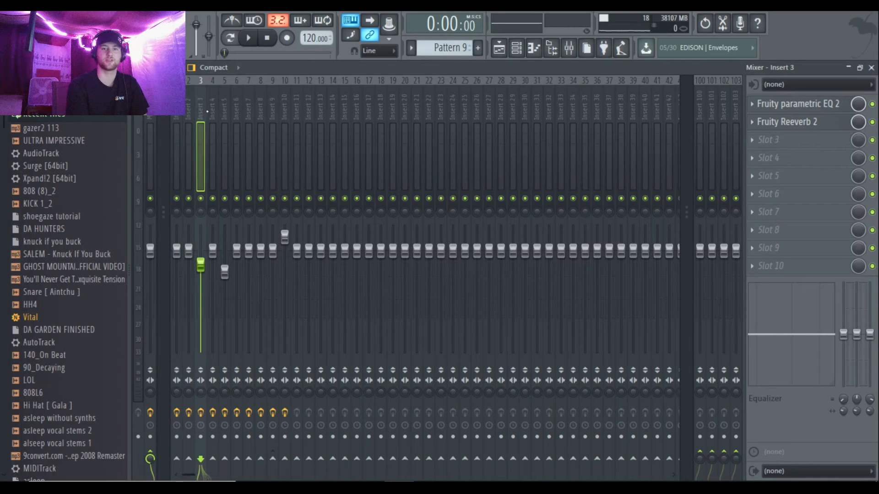
{"action": "left_click", "coordinate": [212, 110]}
{"action": "left_click", "coordinate": [223, 110]}
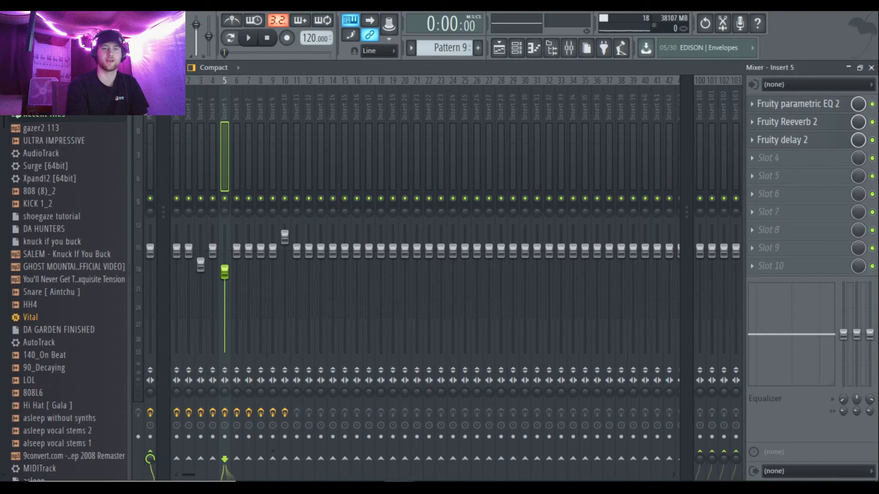
Step: Examine the Fruity parametric EQ 2 curve on Insert 1, and close the plugin window
{"action": "left_click", "coordinate": [177, 113]}
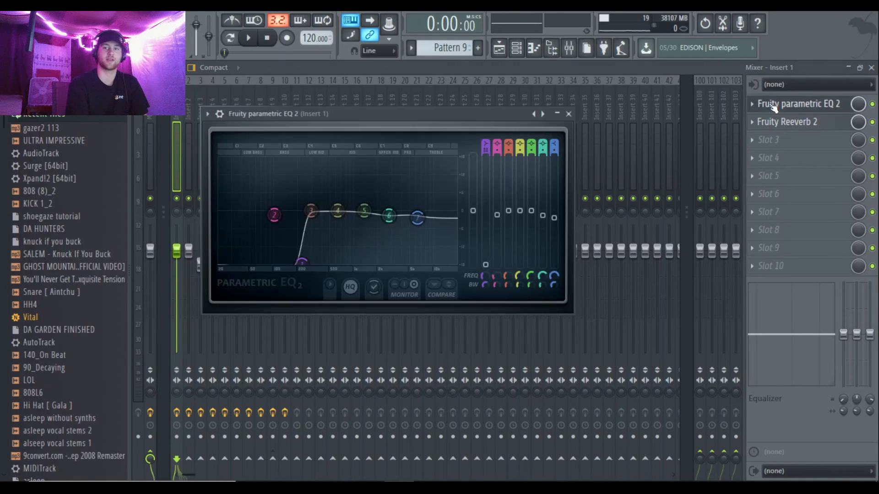
{"action": "left_click", "coordinate": [774, 105]}
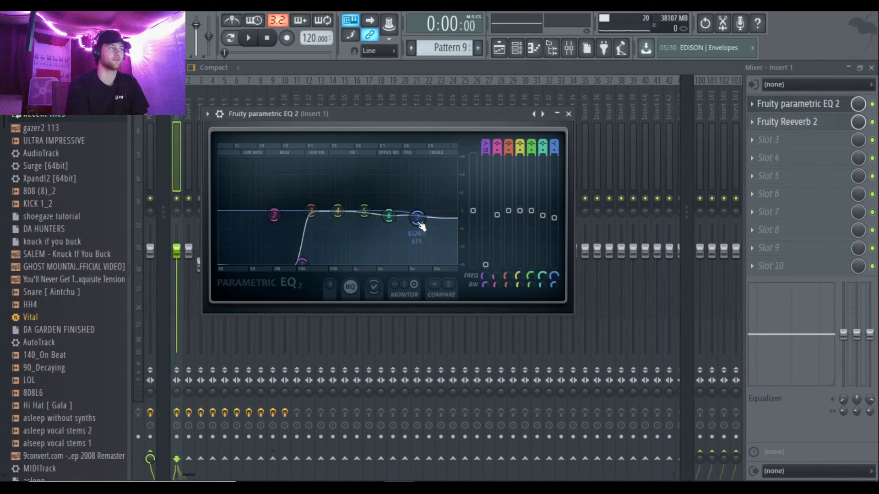
{"action": "left_click", "coordinate": [569, 114]}
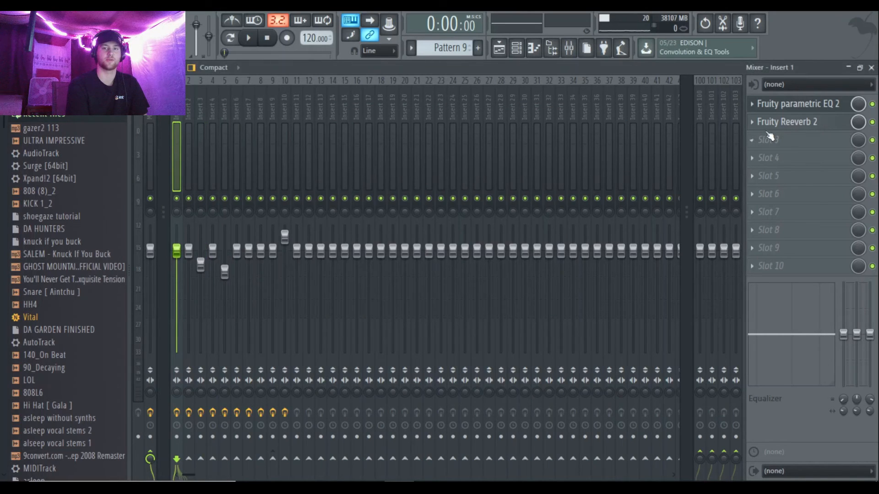
Step: Examine Fruity Reeverb 2 on Insert 1, including the Large Hall entry in its preset list, and close it without changing the preset
{"action": "left_click", "coordinate": [778, 123]}
{"action": "left_click", "coordinate": [222, 201]}
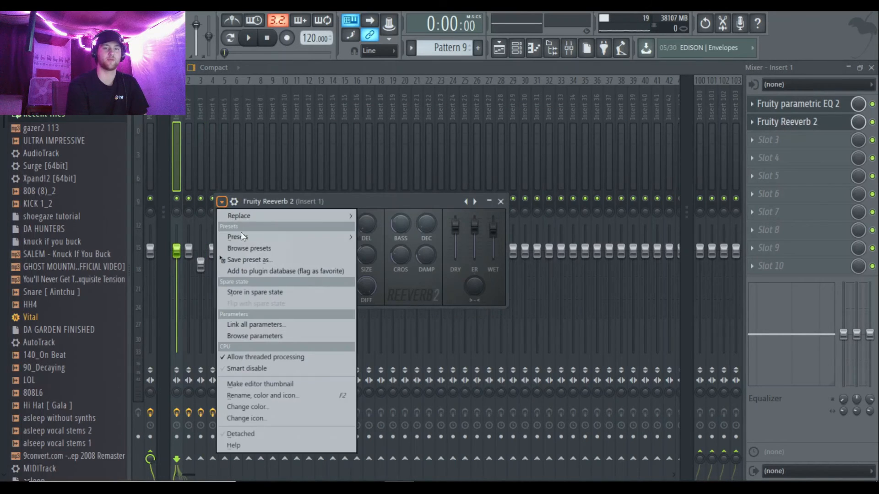
{"action": "mouse_move", "coordinate": [247, 237]}
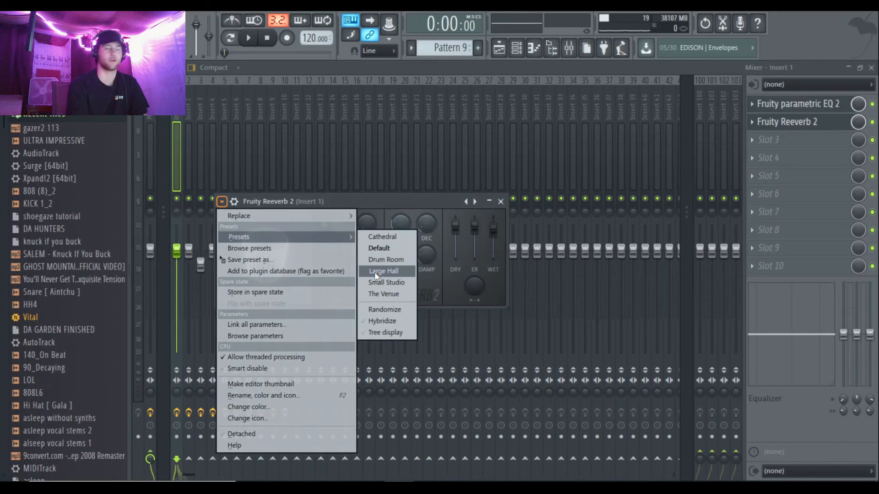
{"action": "left_click", "coordinate": [406, 201]}
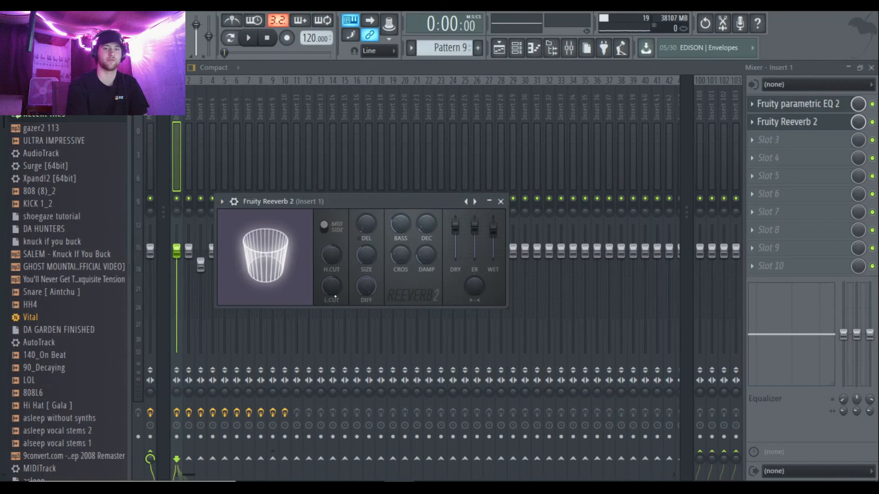
{"action": "left_click", "coordinate": [326, 65]}
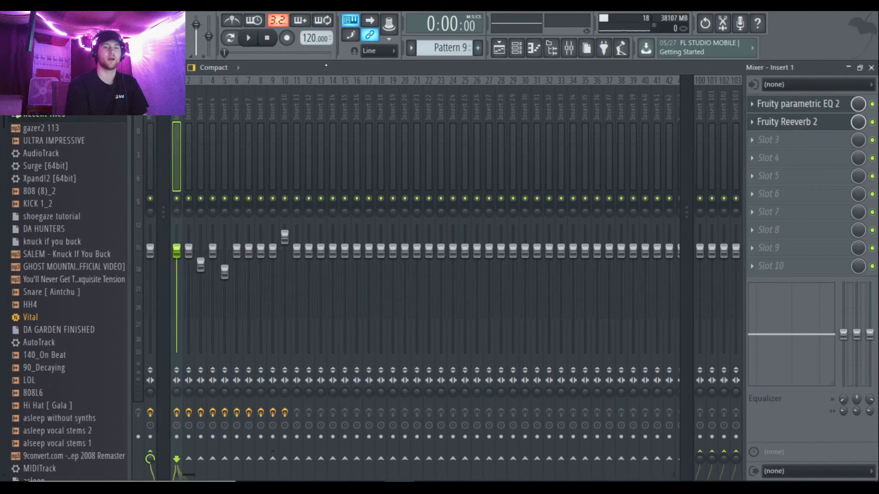